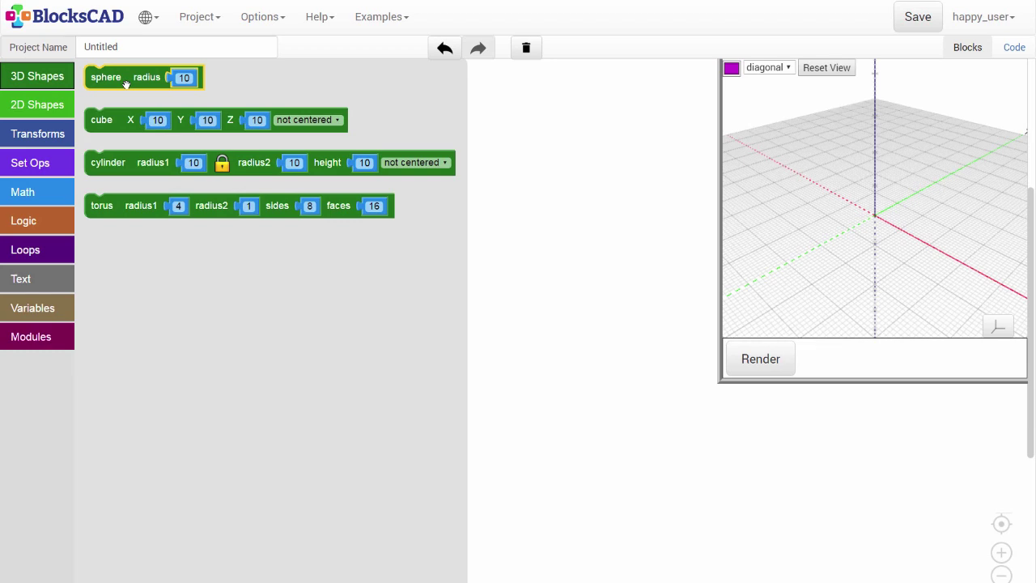
Add a sphere block to the workspace and render it, first with a radius of 10 and again with a radius of 20.
left_click_drag(126, 84, 362, 223)
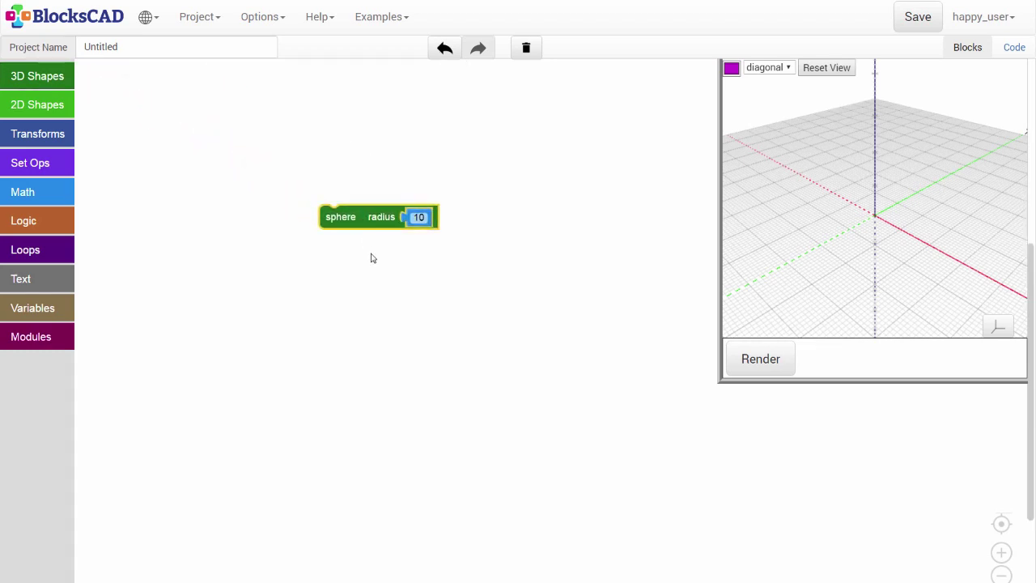
left_click(749, 371)
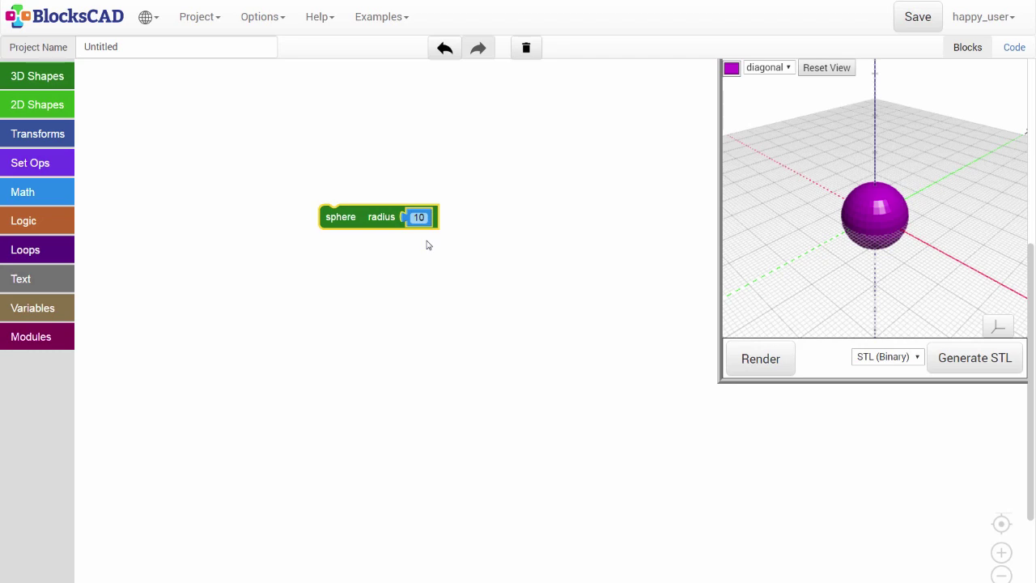
left_click(418, 217)
type("20")
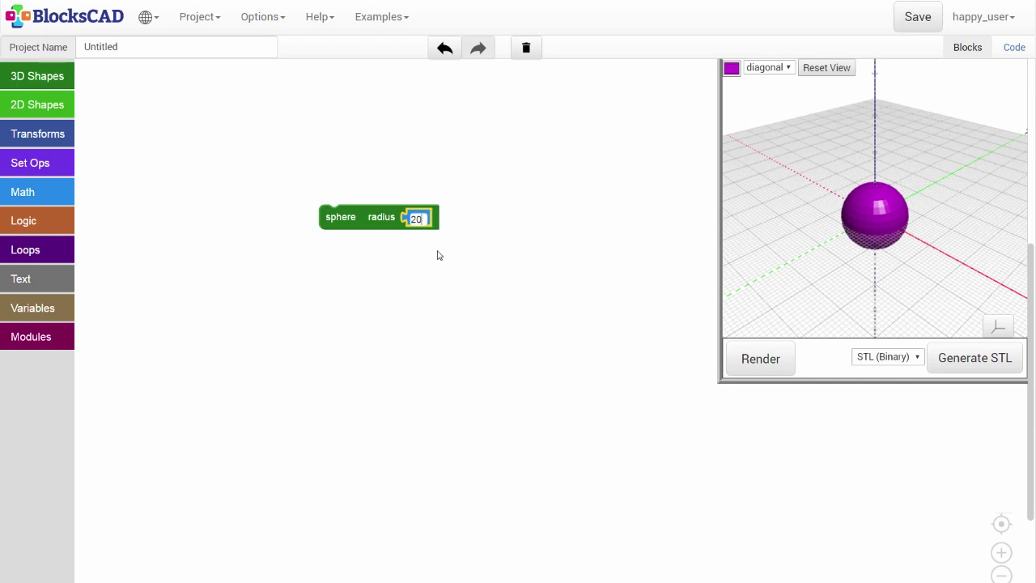
key("Return")
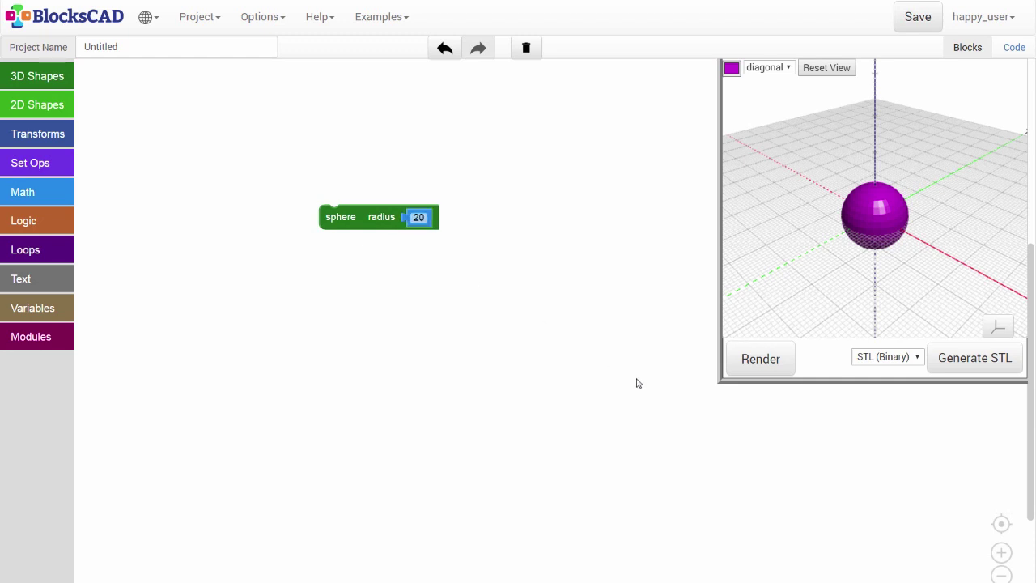
left_click(767, 371)
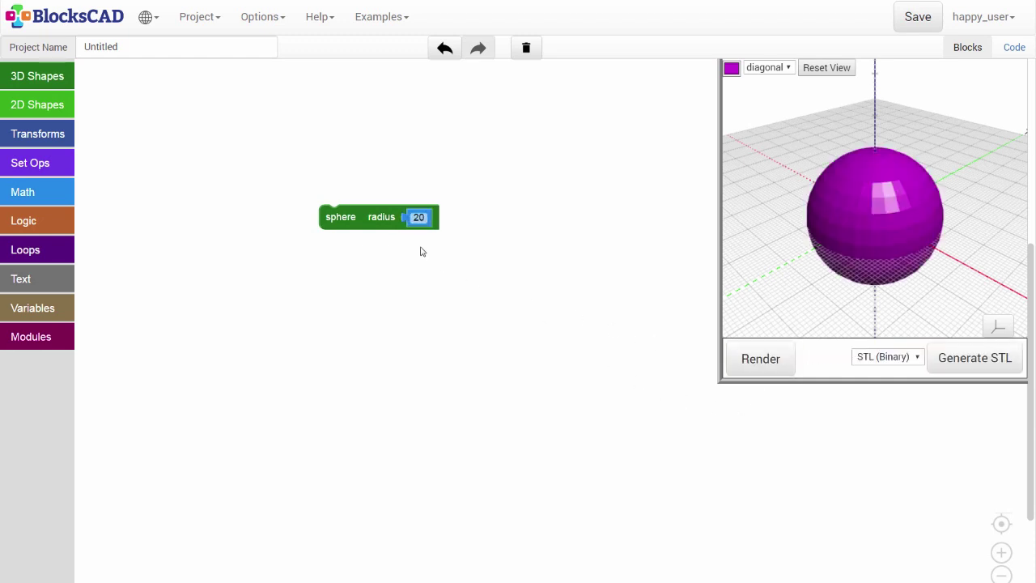
Set the sphere's radius to 5 and render it, and delete the sphere block from the workspace.
left_click(426, 219)
type("5")
left_click(449, 257)
left_click(761, 359)
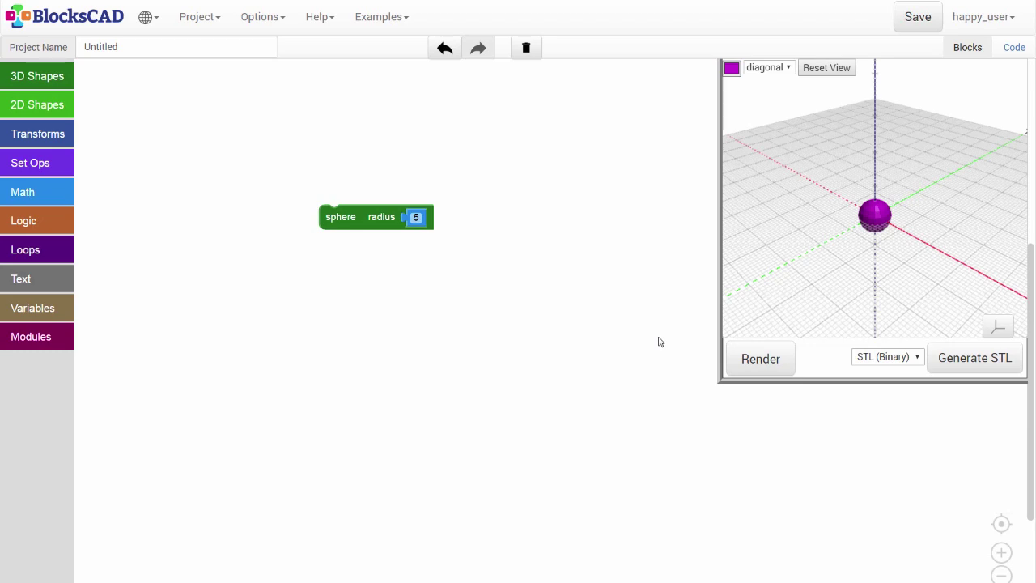
left_click_drag(331, 222, 37, 151)
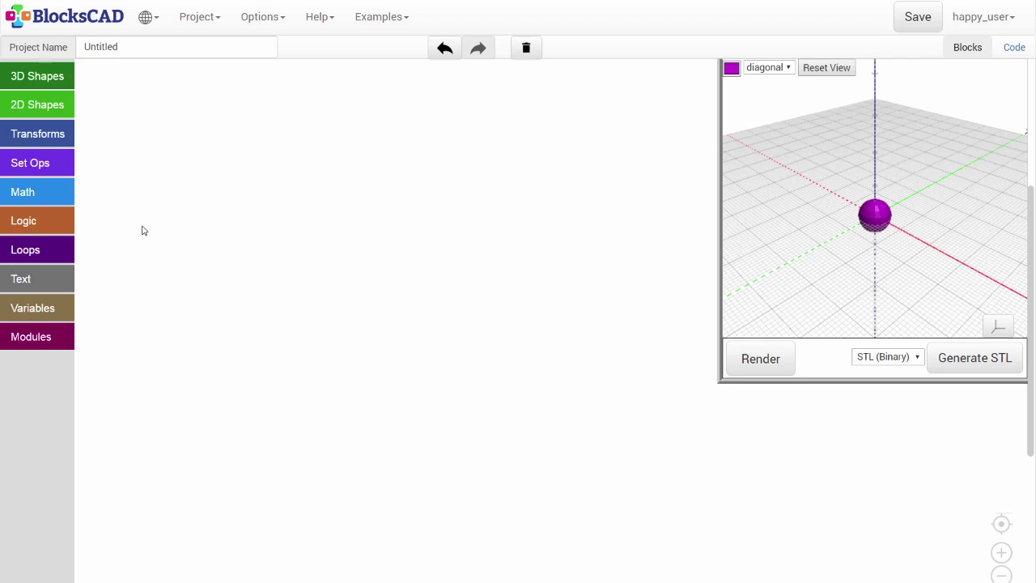
Add a cube block measuring 10 in X, Y and Z to the empty workspace and render it.
left_click(69, 78)
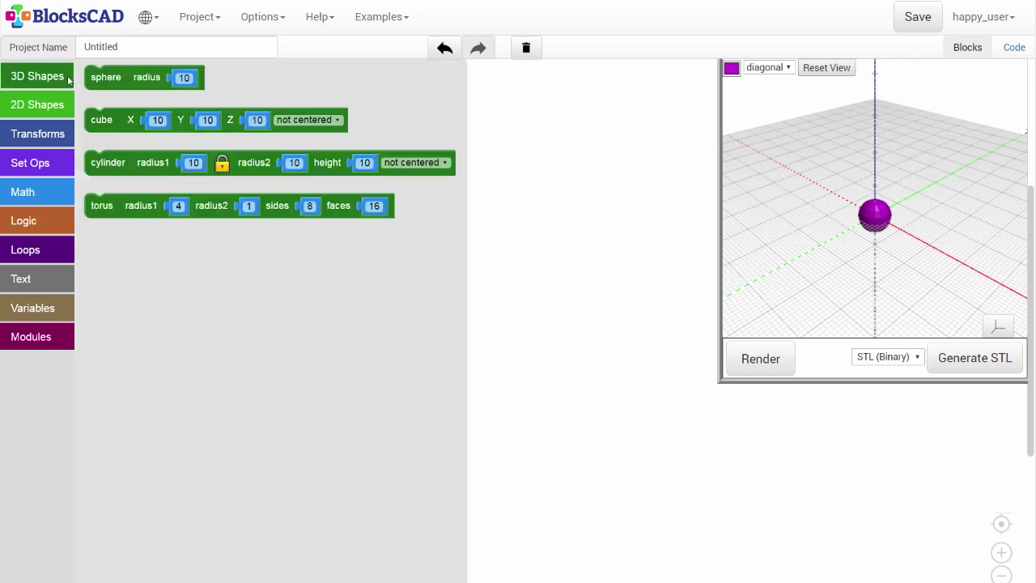
left_click_drag(139, 129, 367, 227)
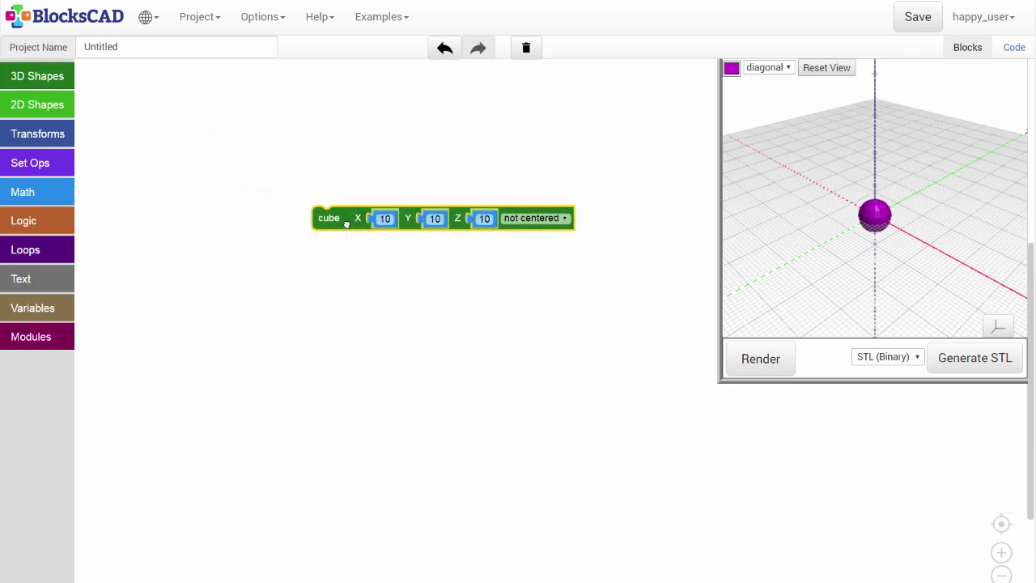
left_click(387, 282)
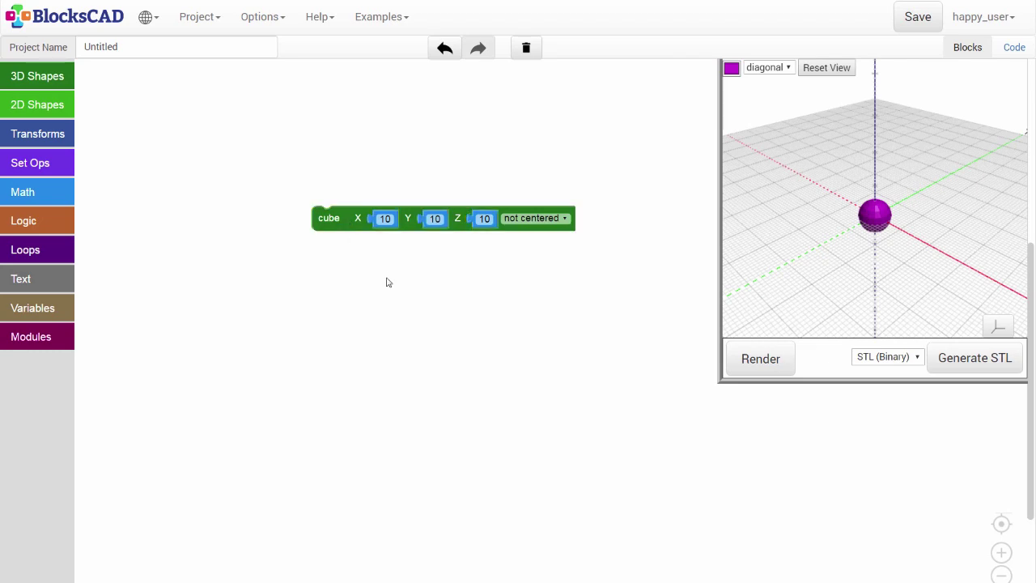
left_click(748, 363)
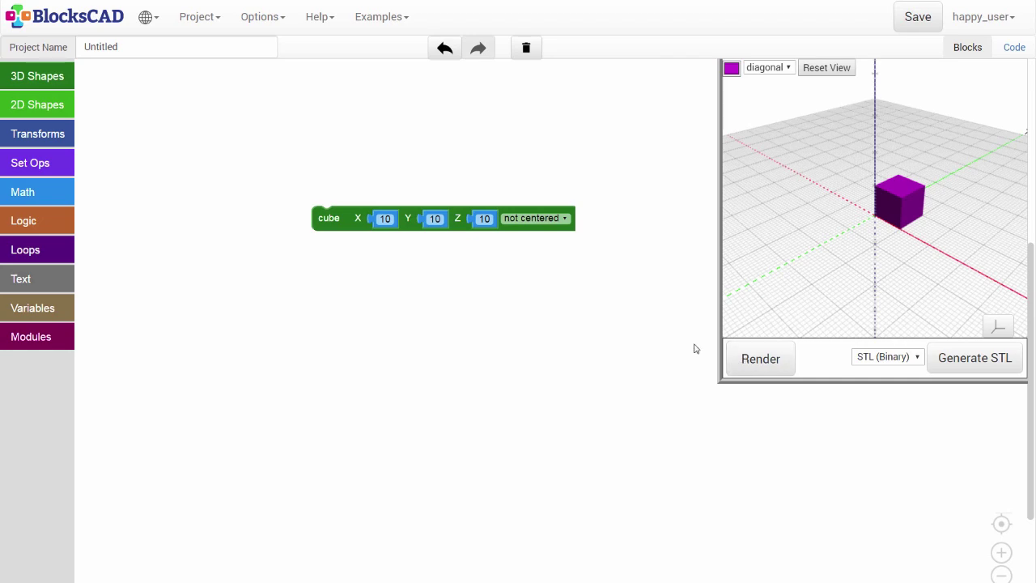
Change the cube's placement option to centered and render it again.
left_click(566, 219)
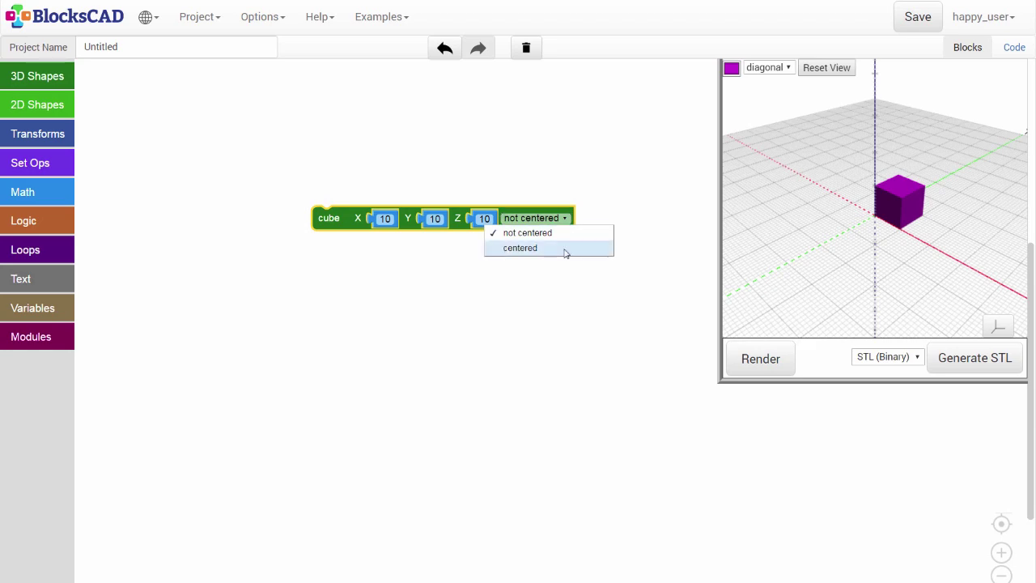
left_click(521, 247)
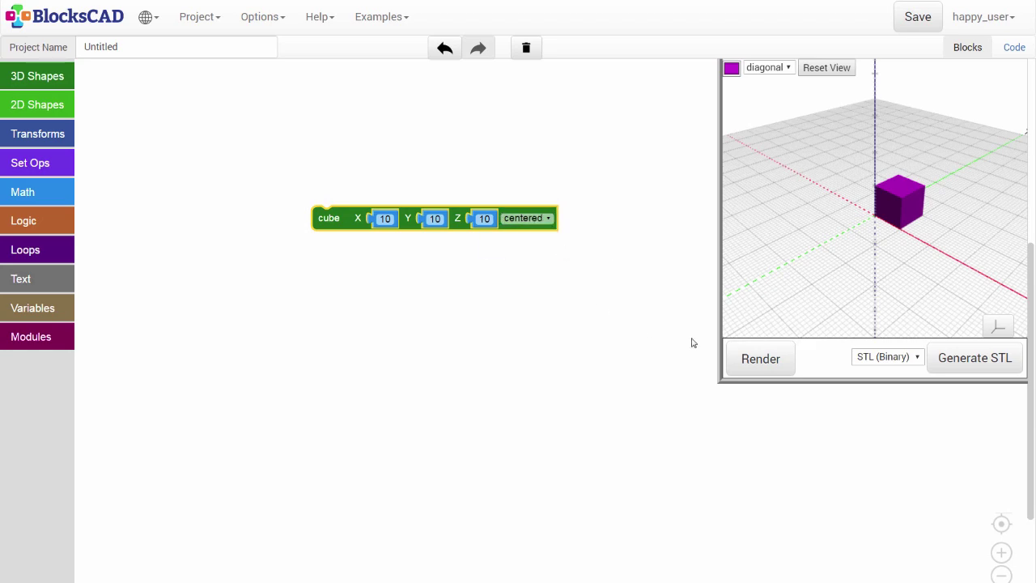
left_click(779, 356)
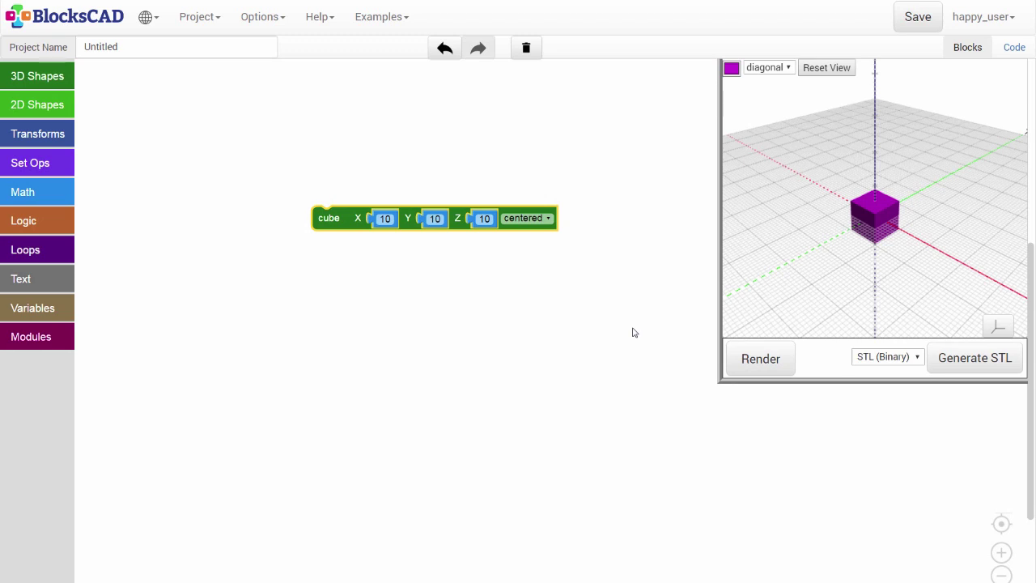
Set the cube's X size to 20 and render it, and delete the cube block from the workspace.
left_click(385, 218)
type("20")
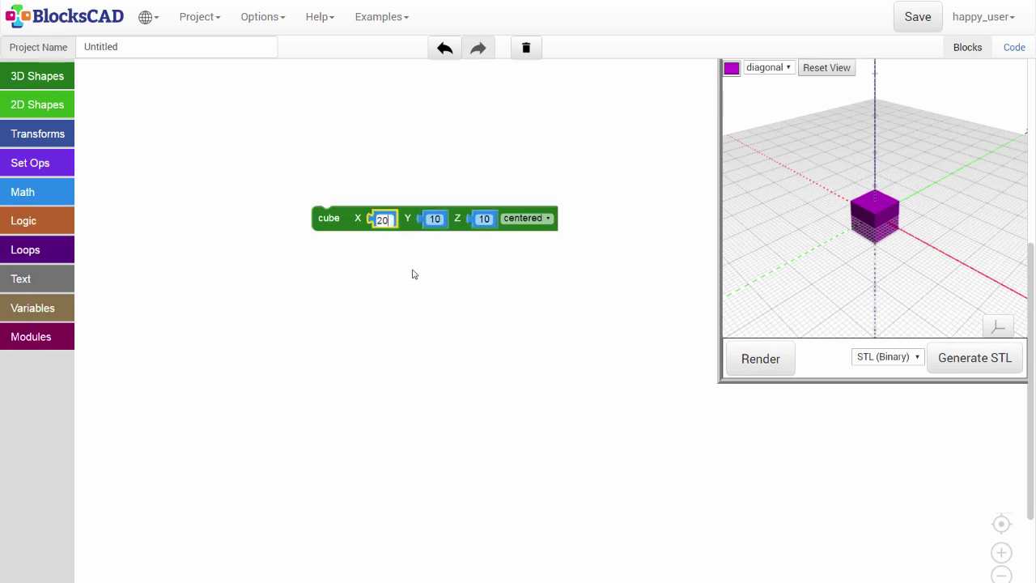
key("Return")
left_click(783, 373)
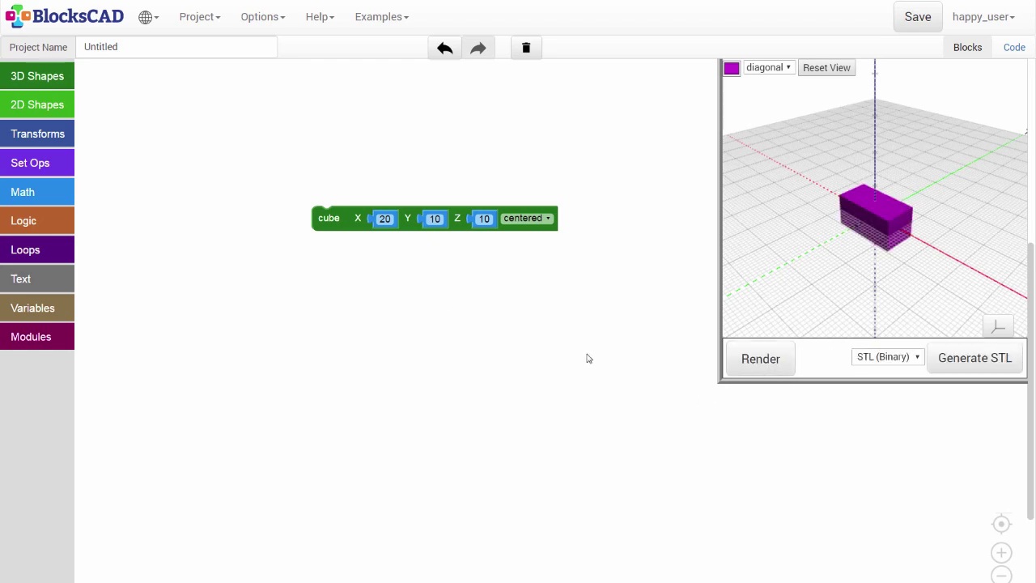
left_click(330, 224)
left_click_drag(298, 226, 46, 189)
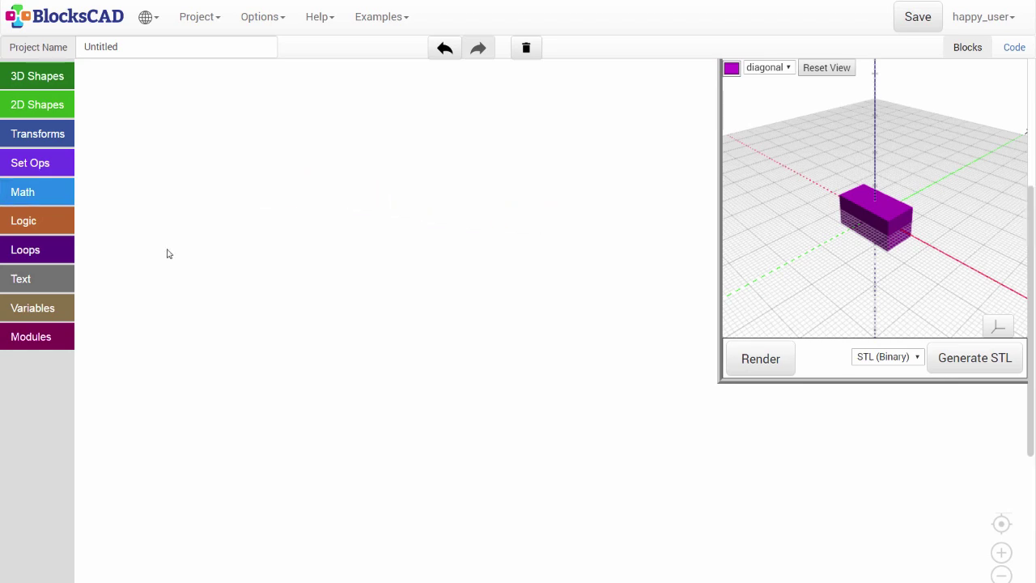
Add a cylinder block with both radii and the height at 10, and render it.
left_click(65, 83)
left_click_drag(121, 162, 324, 239)
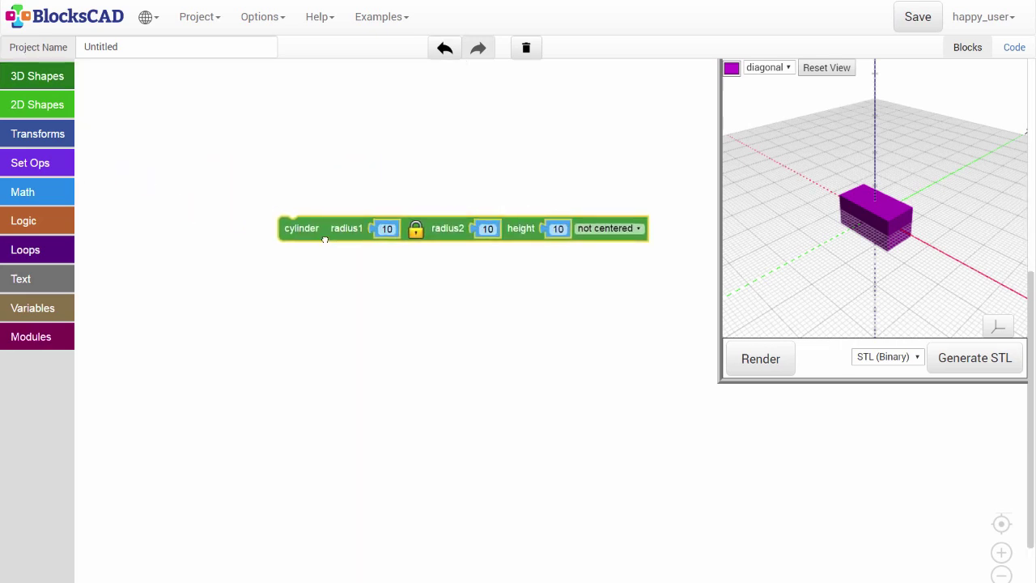
left_click(375, 316)
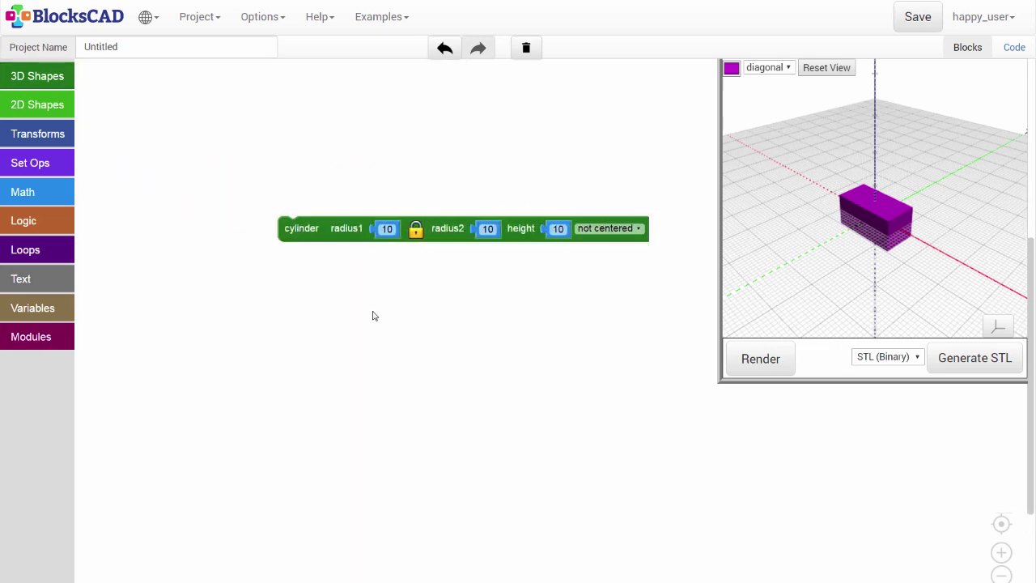
left_click(756, 370)
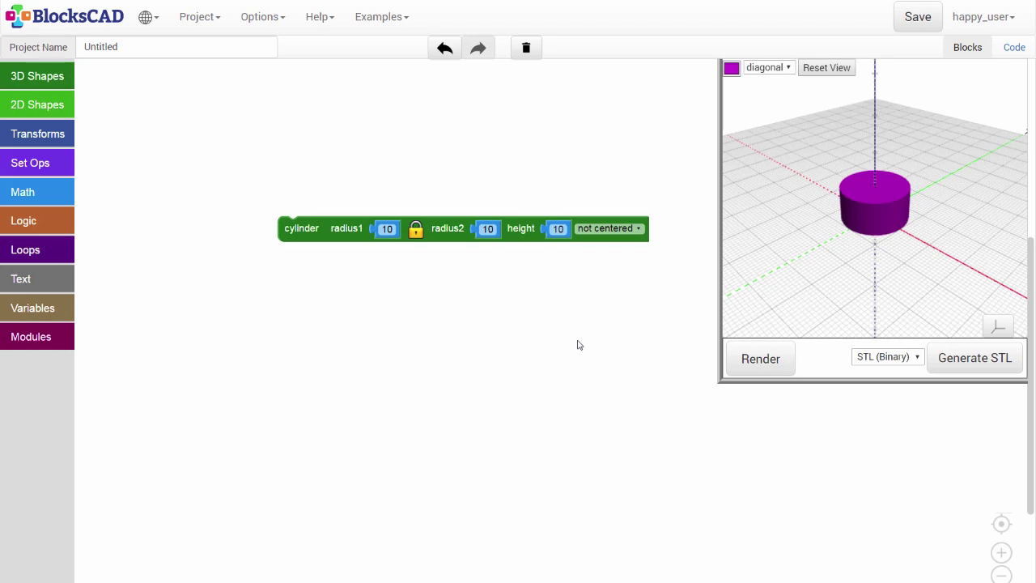
Set the cylinder's linked radii to 20 and its height to 30, rendering after each change.
left_click(386, 229)
type("20")
left_click(405, 270)
left_click(775, 373)
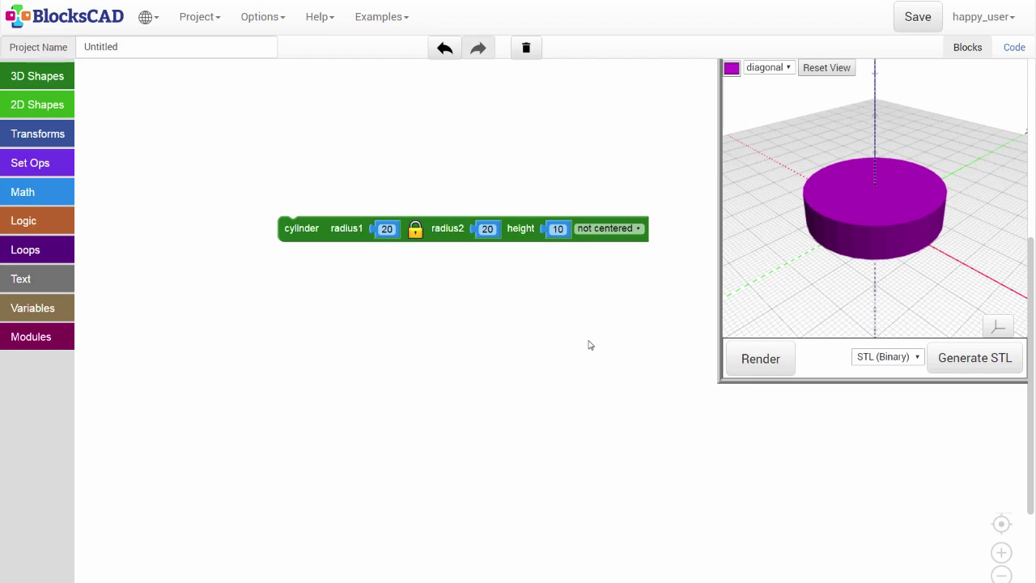
left_click(557, 229)
type("30")
key("Return")
left_click(782, 377)
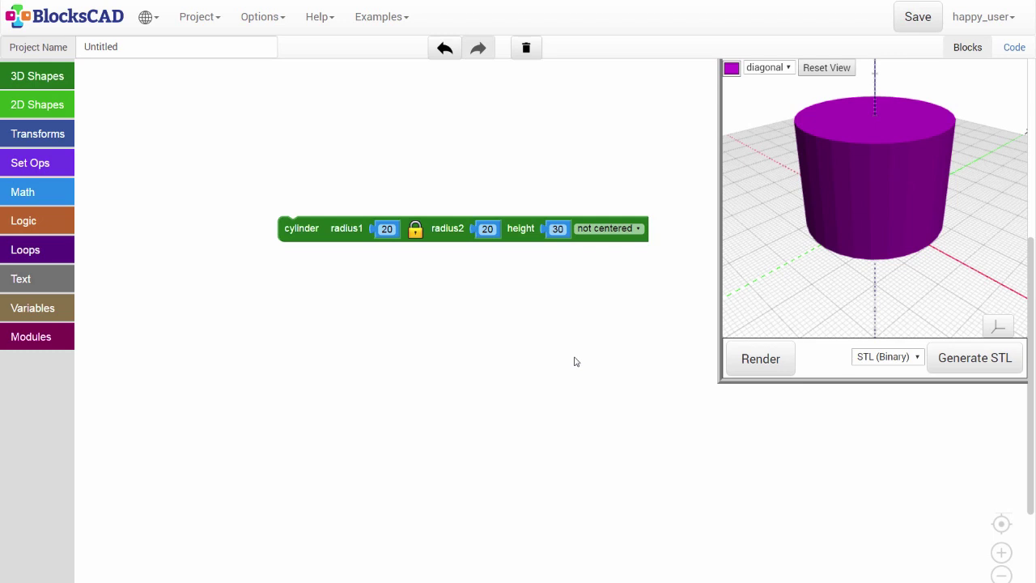
Unlock the cylinder's two radii and set radius1 to 0, rendering the shape as an inverted cone.
left_click(417, 232)
left_click(434, 283)
left_click(386, 229)
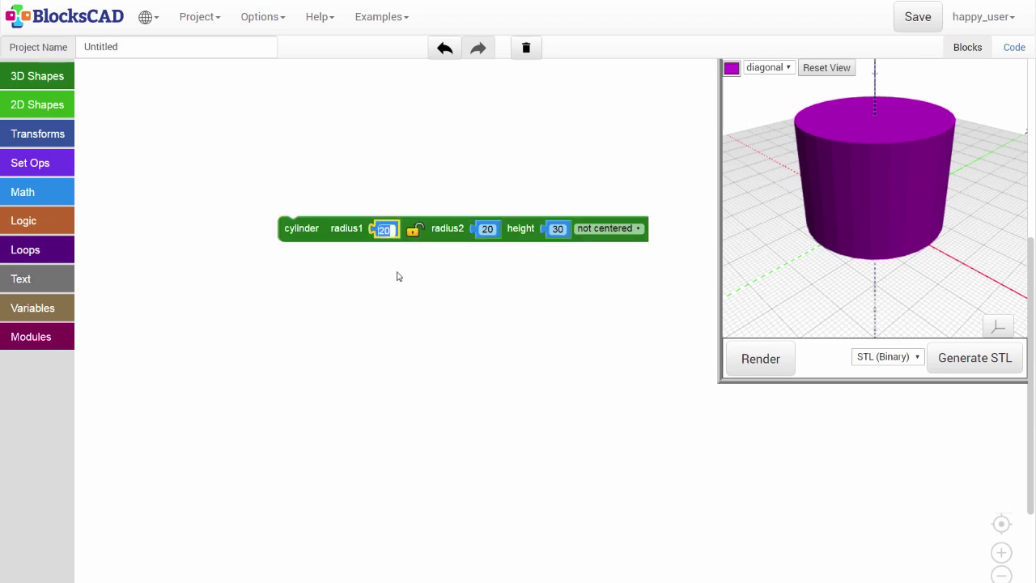
type("0")
key("Return")
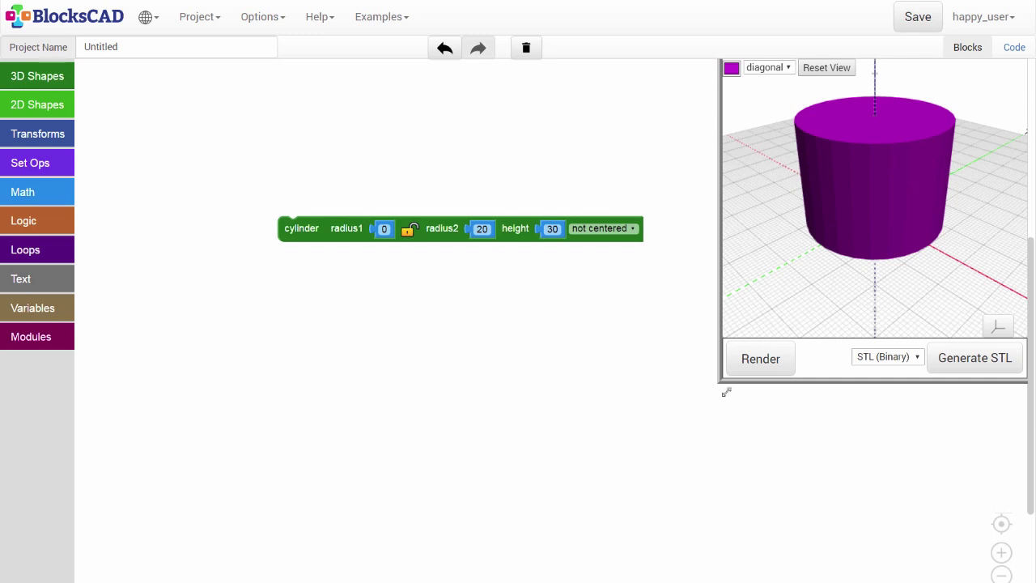
left_click(761, 372)
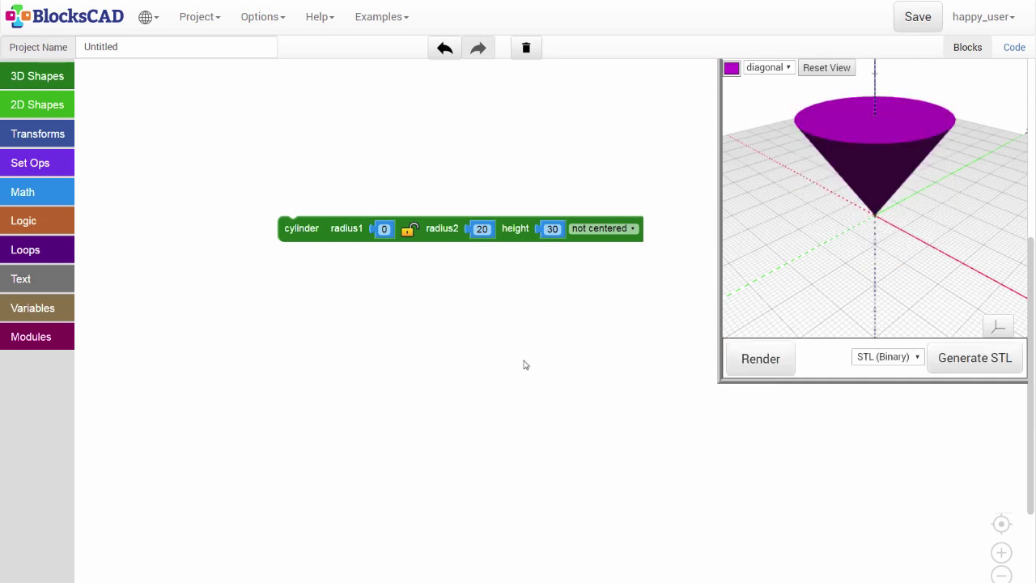
Change the cone's placement option to centered and render it, and delete the cylinder block from the workspace.
left_click(633, 229)
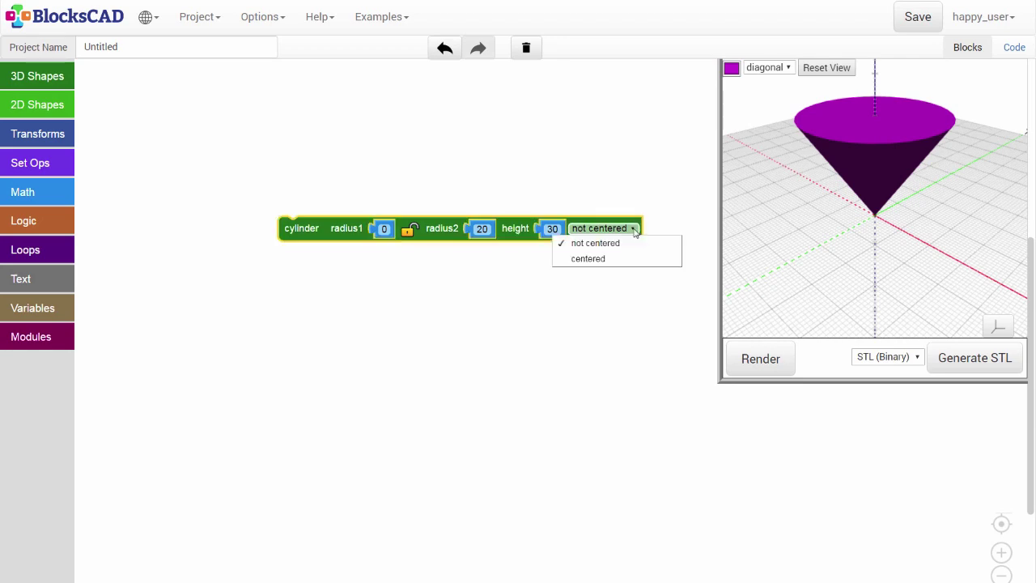
left_click(589, 258)
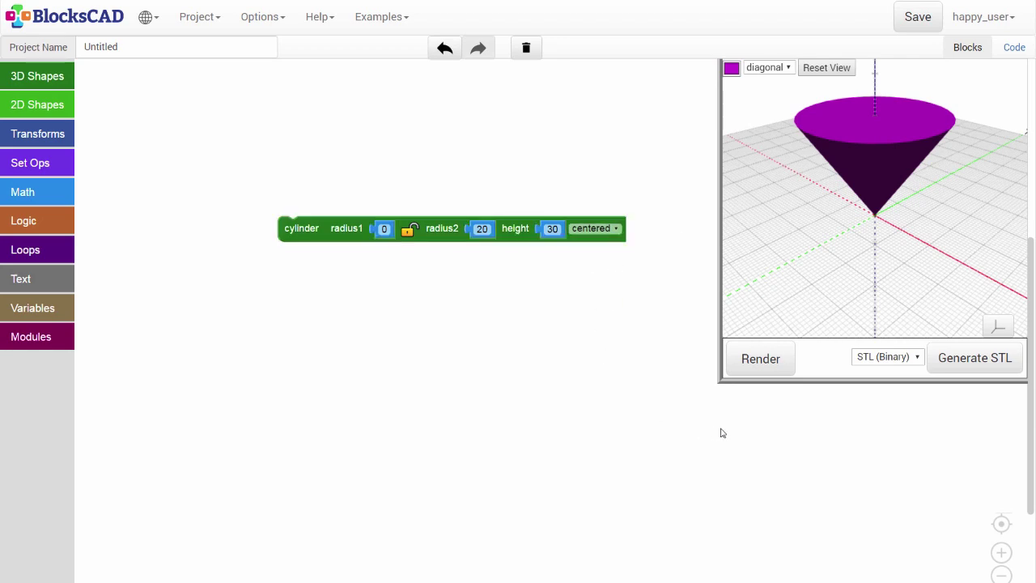
left_click(789, 371)
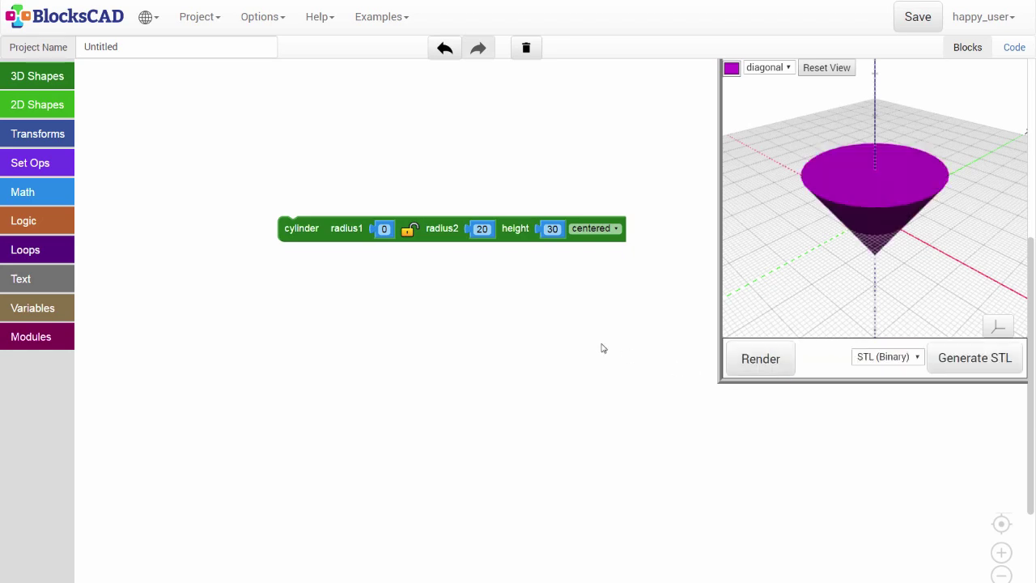
left_click_drag(317, 238, 35, 200)
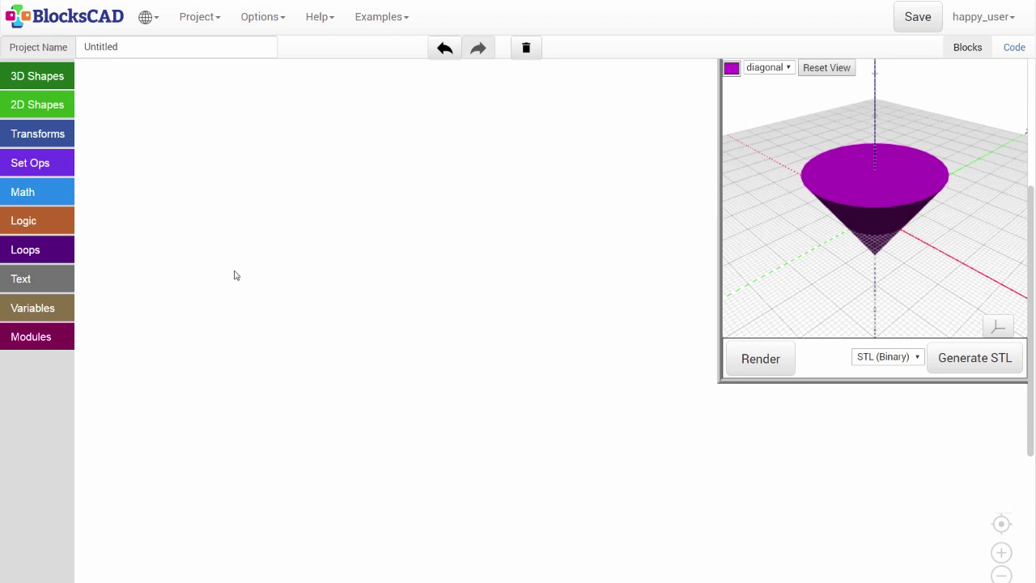
Add a torus block with radius1 4, radius2 1, 8 sides and 16 faces, and render it.
left_click(26, 75)
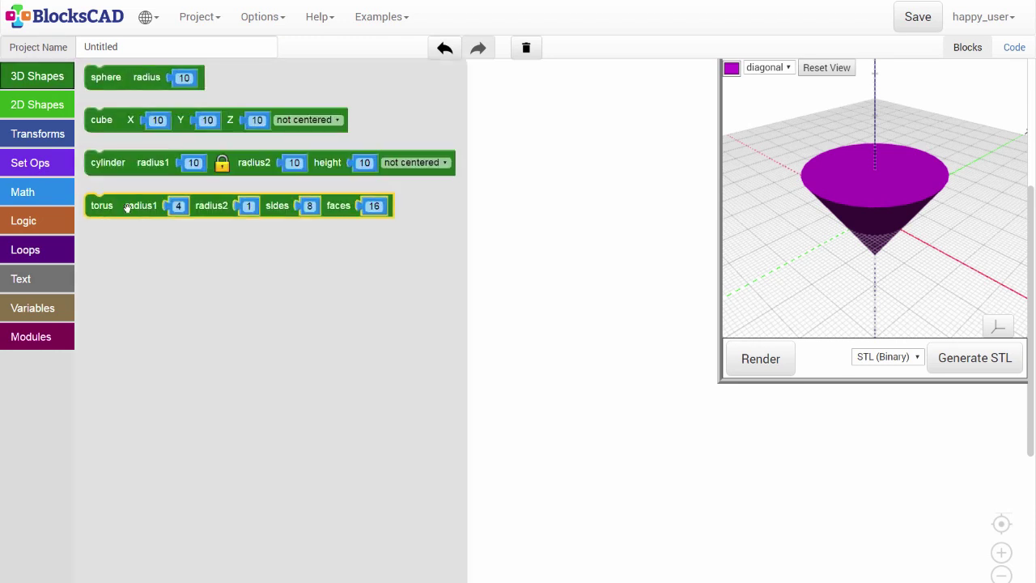
left_click_drag(127, 206, 361, 242)
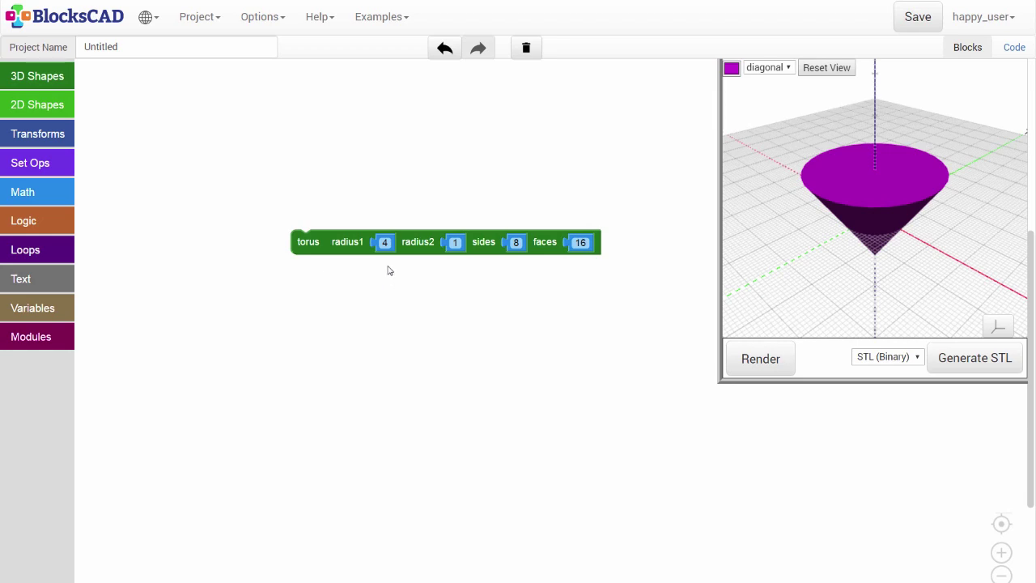
left_click(748, 362)
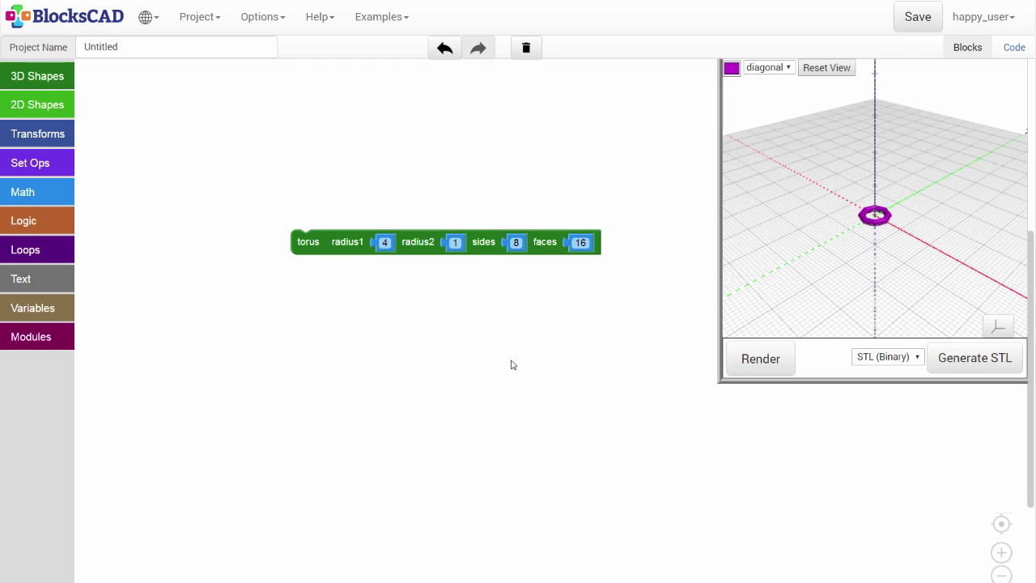
Set the torus's radius1 to 20 and its radius2 to 6, rendering after each change.
left_click(383, 242)
type("20")
key("Return")
left_click(767, 366)
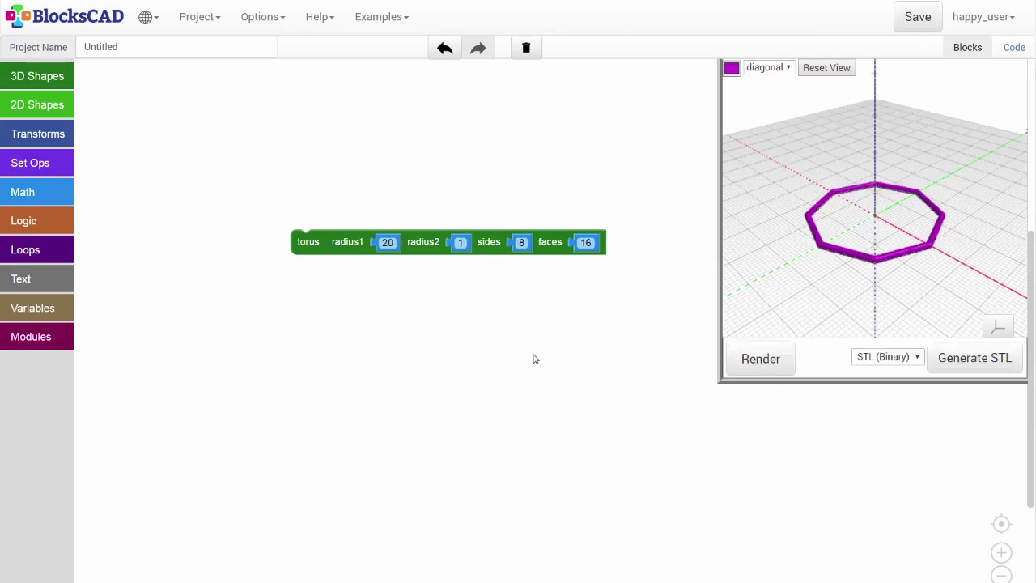
left_click(459, 242)
type("6")
key("Return")
left_click(768, 372)
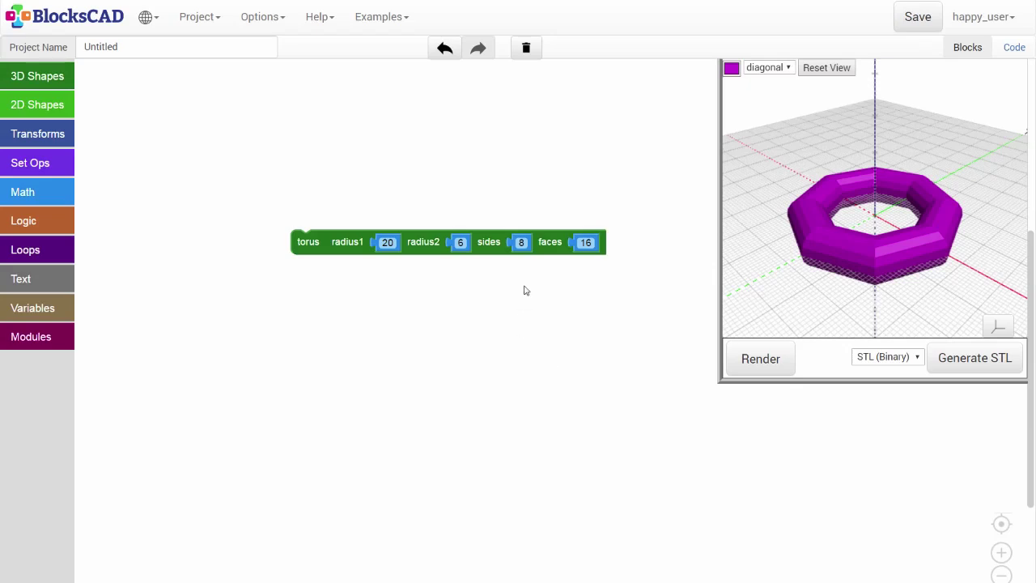
Set the torus's number of sides to 3 and render it as a triangular ring.
left_click(522, 242)
type("3")
key("Return")
left_click(773, 368)
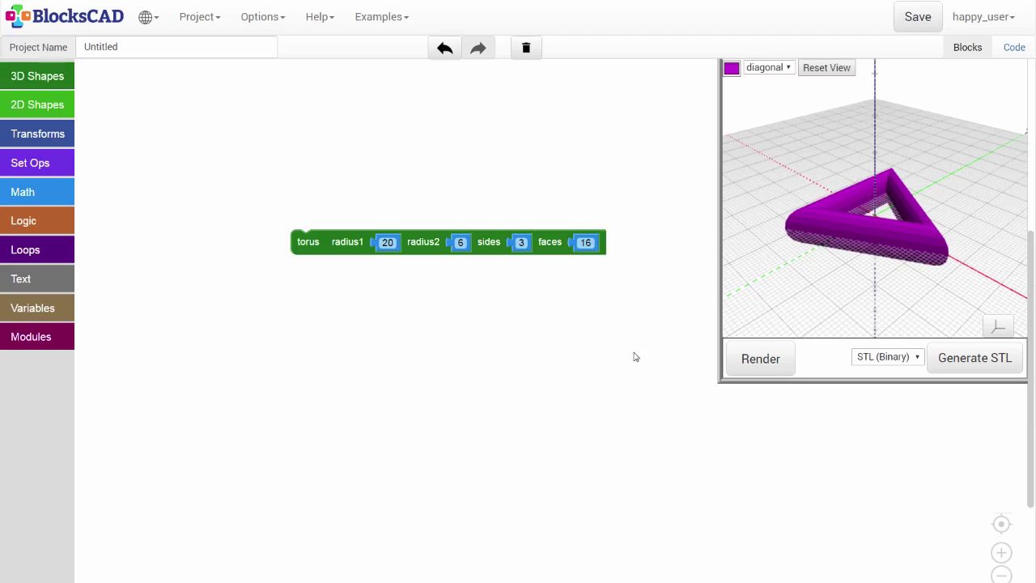
Set the torus's number of sides to 30 and render the rounder ring.
left_click(522, 242)
type("30")
key("Return")
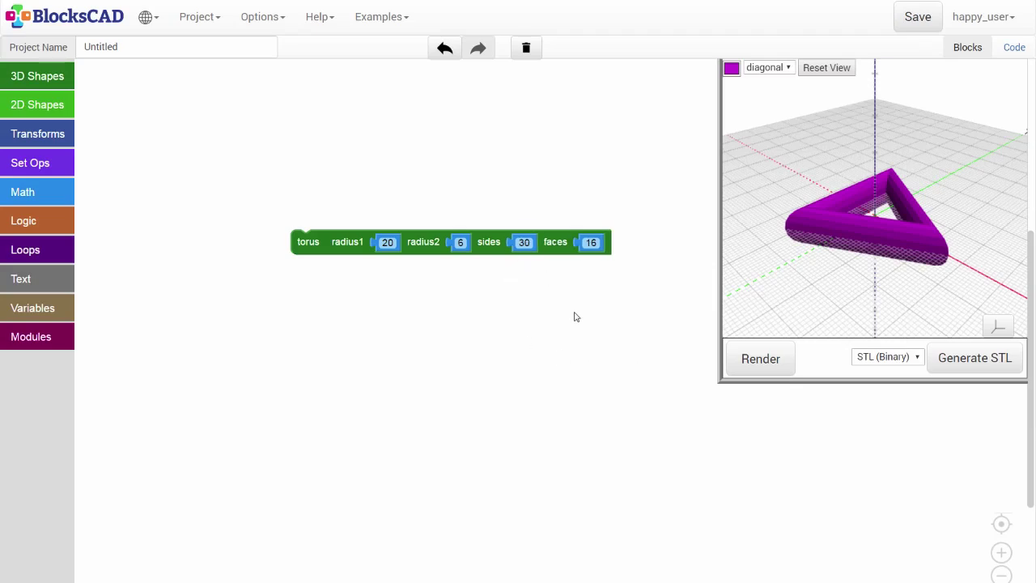
left_click(770, 371)
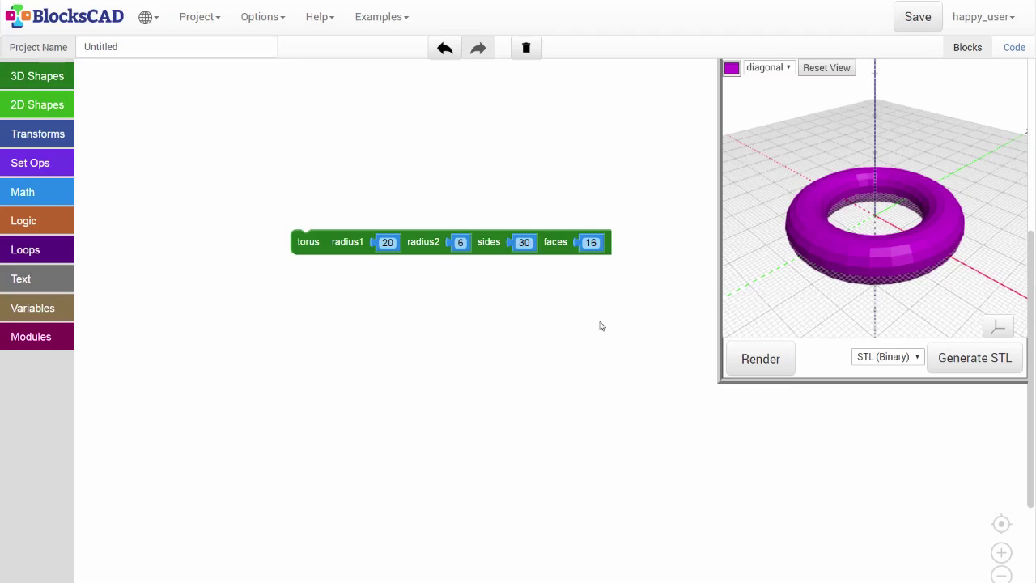
Set the torus's number of faces to 3 and render the ring with a triangular cross-section.
left_click(591, 243)
type("3")
key("Return")
left_click(773, 368)
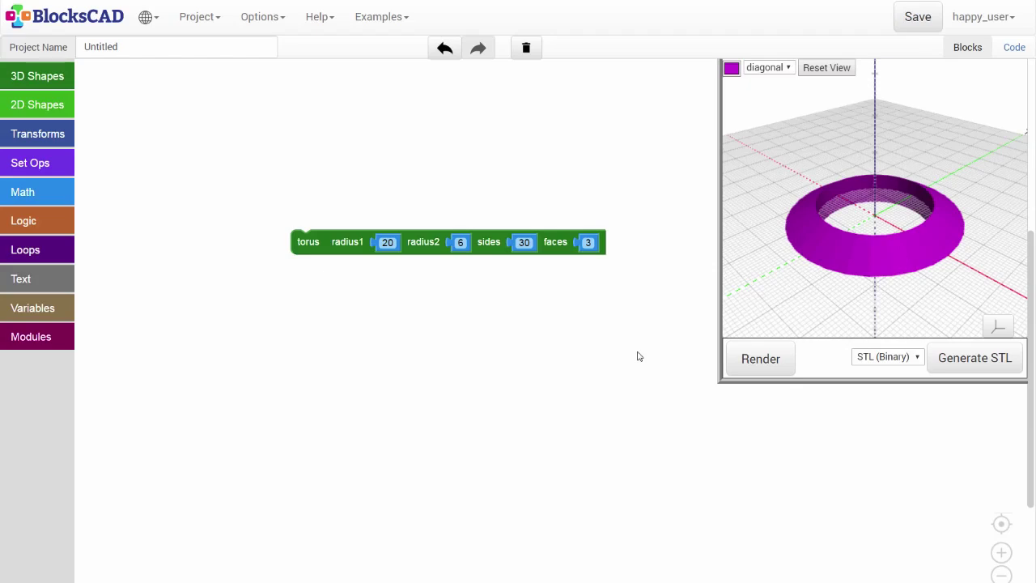
Set the torus's number of faces to 30 and render it, and delete the torus block from the workspace.
left_click(588, 242)
type("30")
key("Return")
left_click(761, 360)
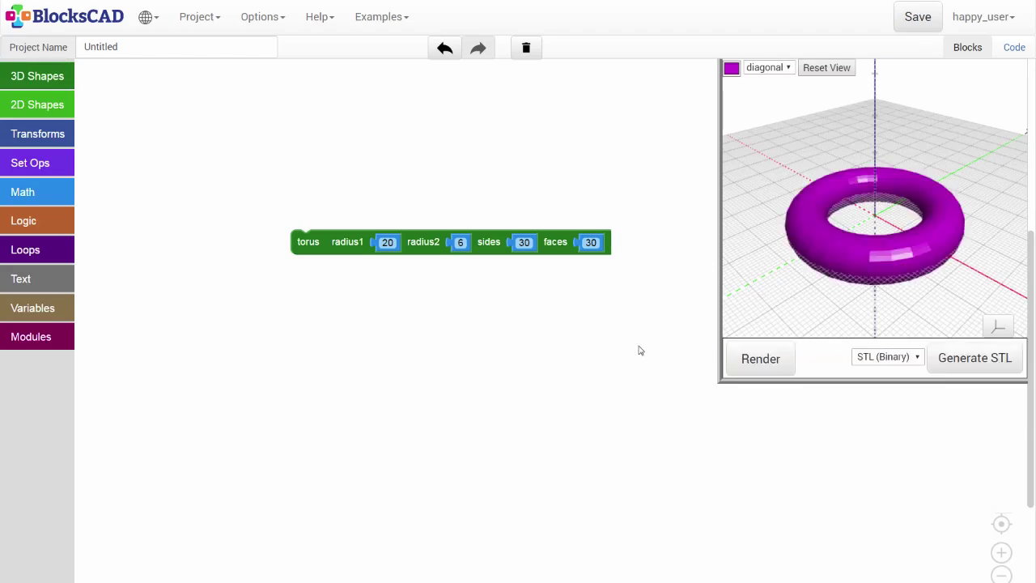
left_click_drag(335, 244, 49, 210)
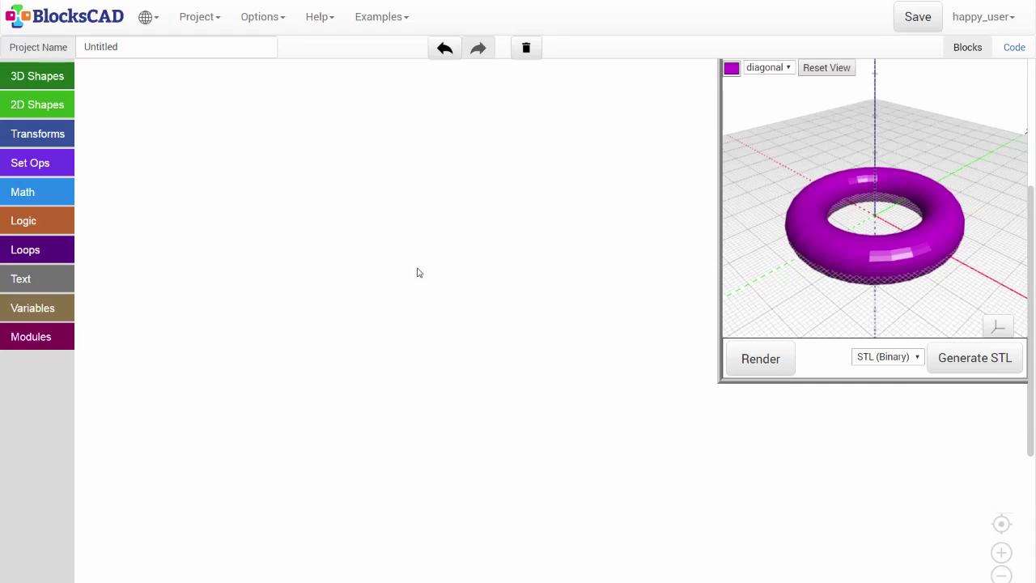